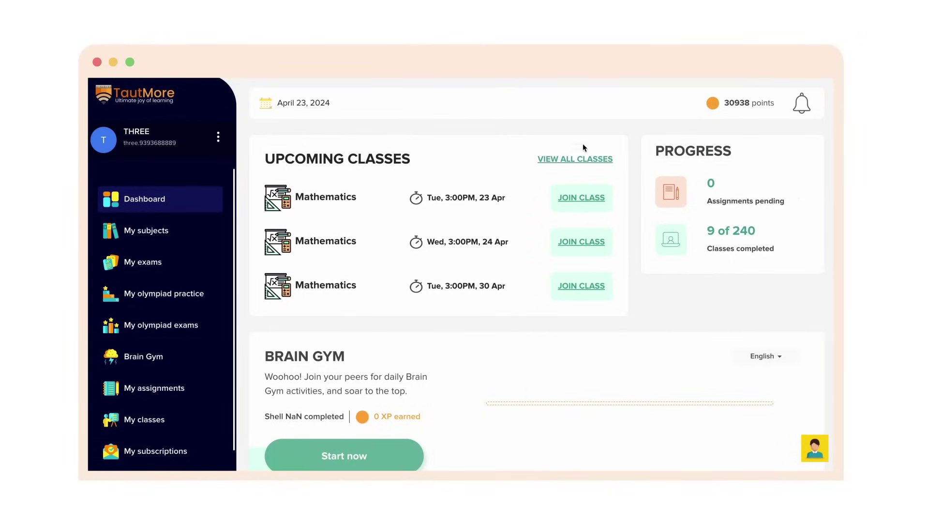
Open the full My classes list with all 41 upcoming classes and 3 completed classes
{"action": "left_click", "coordinate": [574, 160]}
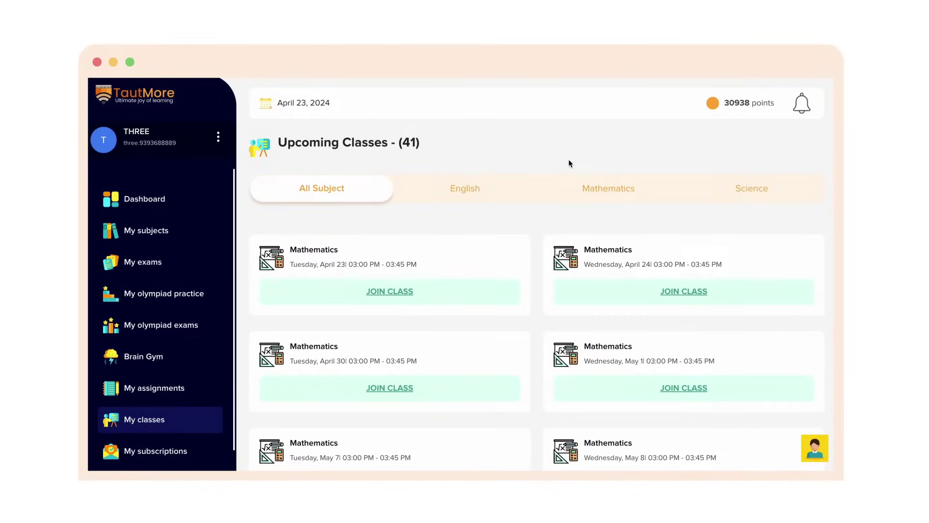
{"action": "scroll", "coordinate": [569, 163], "scroll_direction": "down", "scroll_amount": 1}
{"action": "scroll", "coordinate": [569, 163], "scroll_direction": "down", "scroll_amount": 2}
{"action": "scroll", "coordinate": [569, 164], "scroll_direction": "down", "scroll_amount": 2}
{"action": "scroll", "coordinate": [569, 164], "scroll_direction": "down", "scroll_amount": 3}
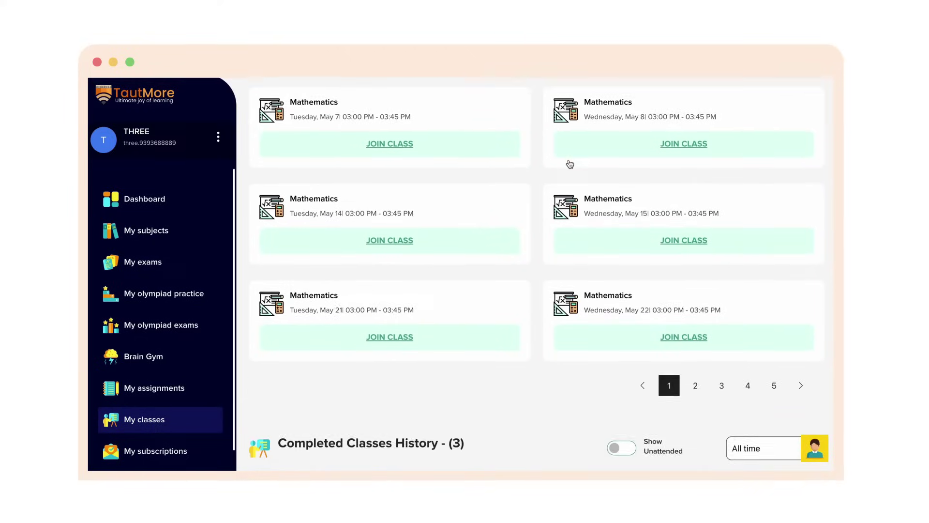
{"action": "scroll", "coordinate": [570, 164], "scroll_direction": "down", "scroll_amount": 2}
{"action": "scroll", "coordinate": [569, 164], "scroll_direction": "down", "scroll_amount": 3}
{"action": "scroll", "coordinate": [569, 163], "scroll_direction": "down", "scroll_amount": 2}
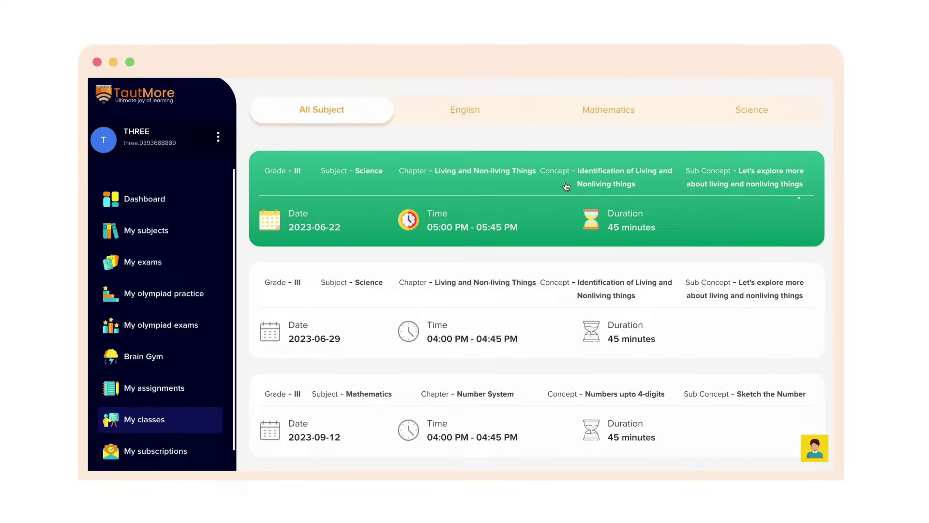
{"action": "scroll", "coordinate": [557, 291], "scroll_direction": "down", "scroll_amount": 1}
{"action": "scroll", "coordinate": [558, 306], "scroll_direction": "up", "scroll_amount": 3}
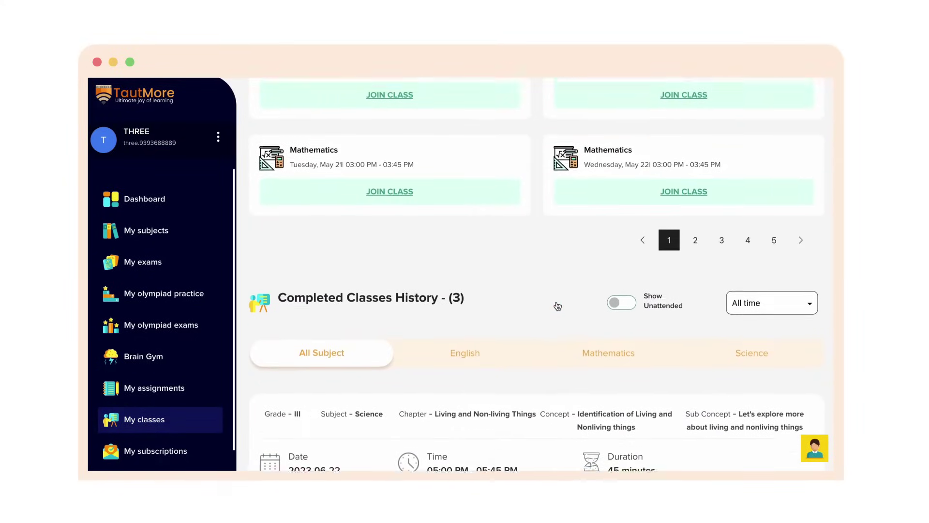
{"action": "scroll", "coordinate": [556, 301], "scroll_direction": "up", "scroll_amount": 1}
{"action": "scroll", "coordinate": [557, 301], "scroll_direction": "up", "scroll_amount": 3}
{"action": "scroll", "coordinate": [539, 302], "scroll_direction": "up", "scroll_amount": 2}
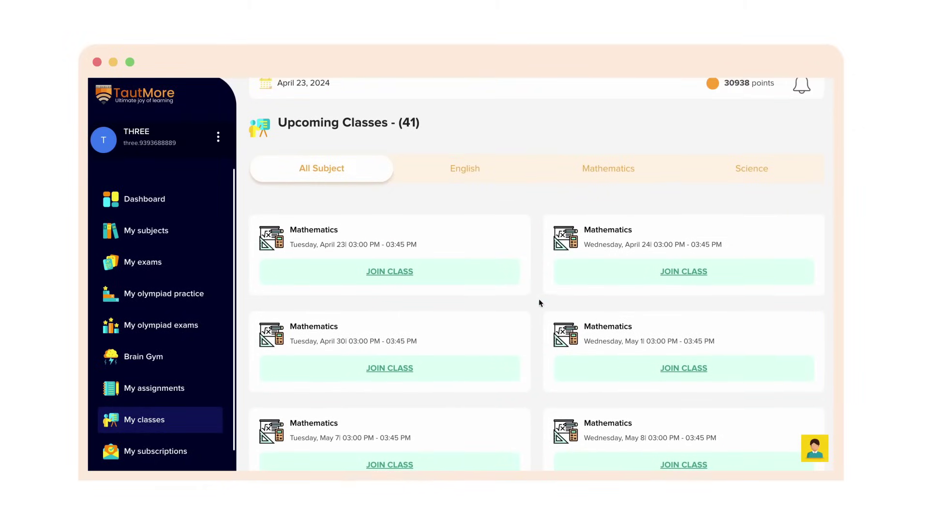
Join the Tuesday, April 23 Mathematics live class from its class card
{"action": "left_click", "coordinate": [402, 278]}
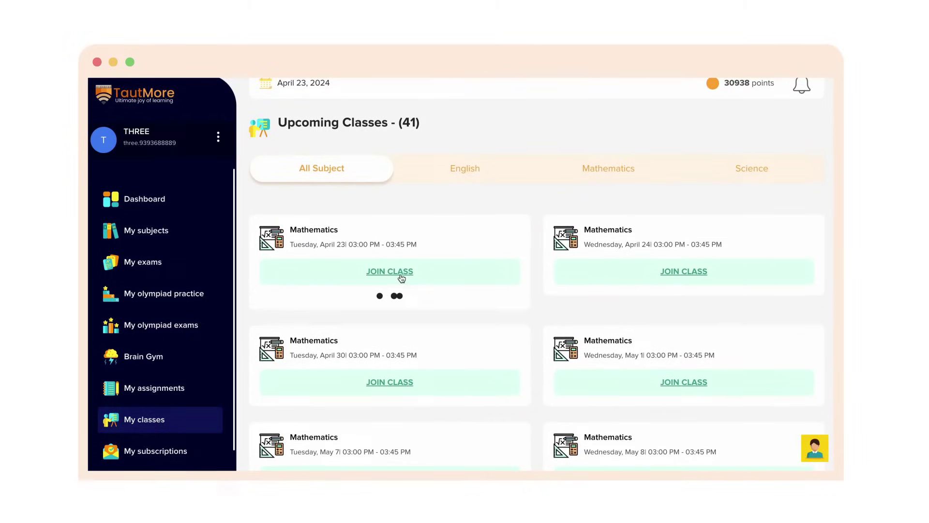